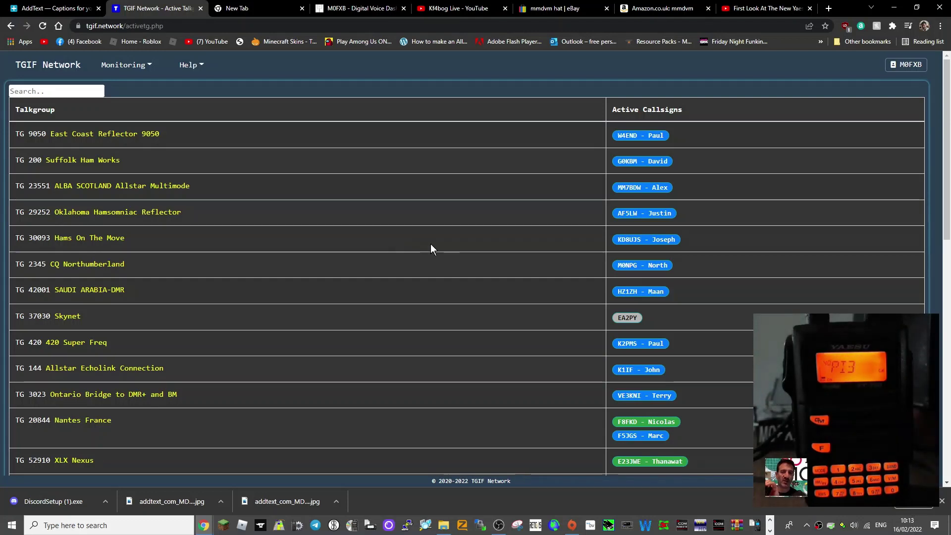
Switch to the Pi-Star dashboard and open its configuration page at the MMDVMHost mode settings
{"action": "left_click", "coordinate": [368, 11]}
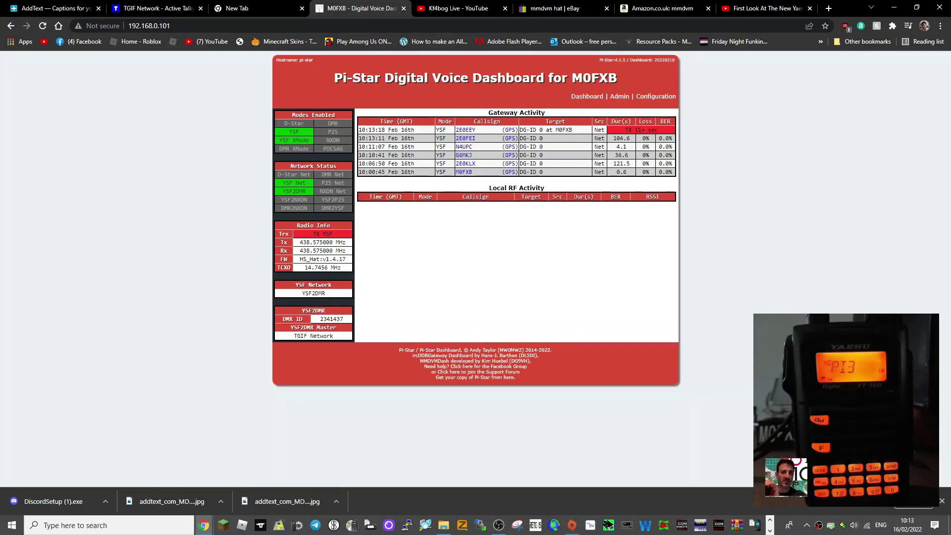
{"action": "left_click", "coordinate": [651, 99]}
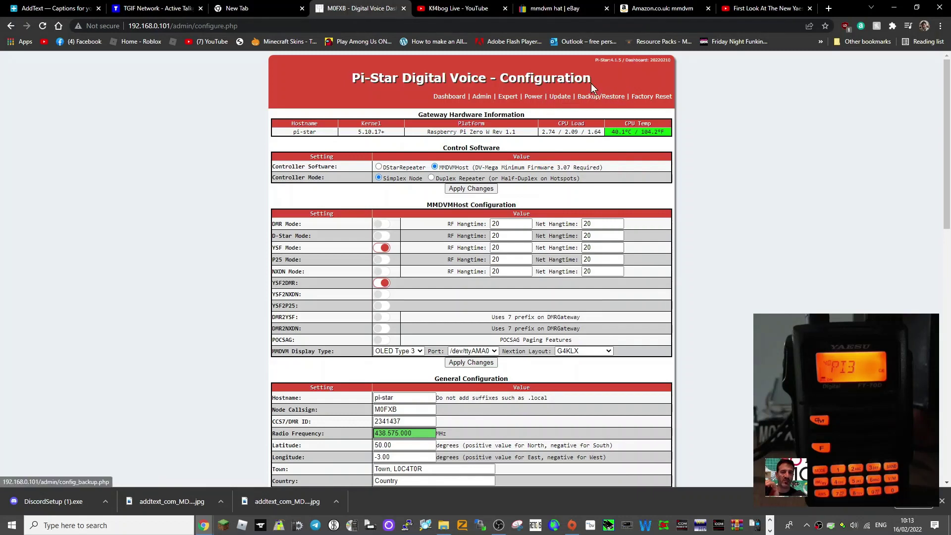
{"action": "scroll", "coordinate": [581, 190], "scroll_direction": "down", "scroll_amount": 1}
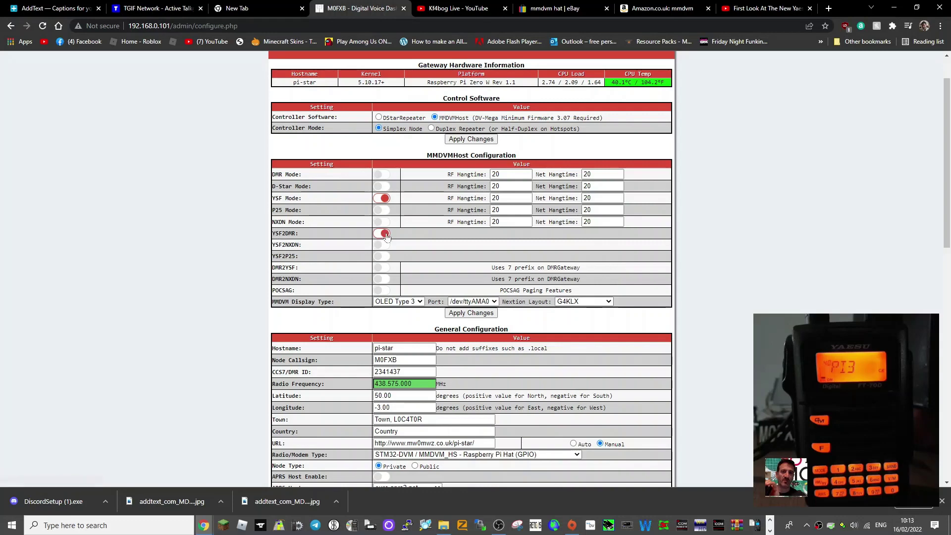
Append tgif to the hostname in the General Configuration
{"action": "scroll", "coordinate": [626, 250], "scroll_direction": "down", "scroll_amount": 3}
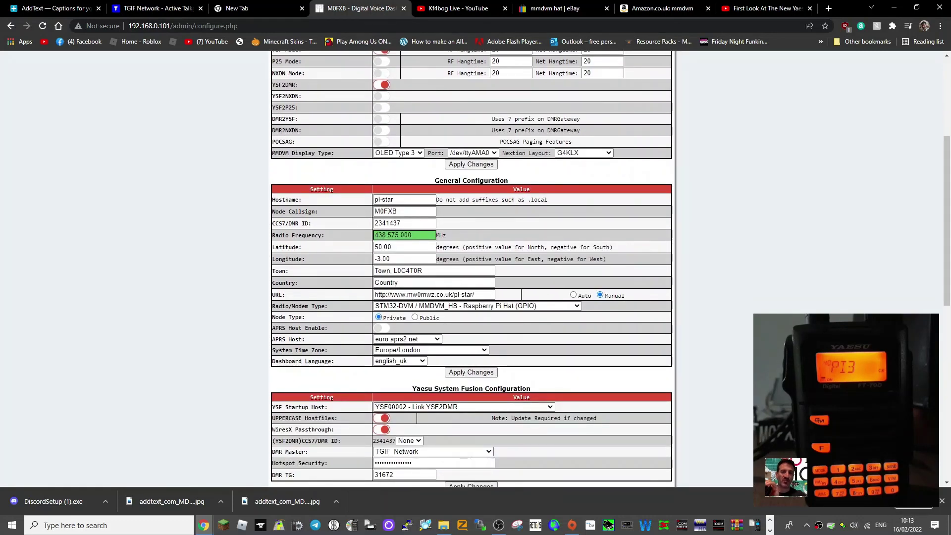
{"action": "left_click", "coordinate": [401, 199]}
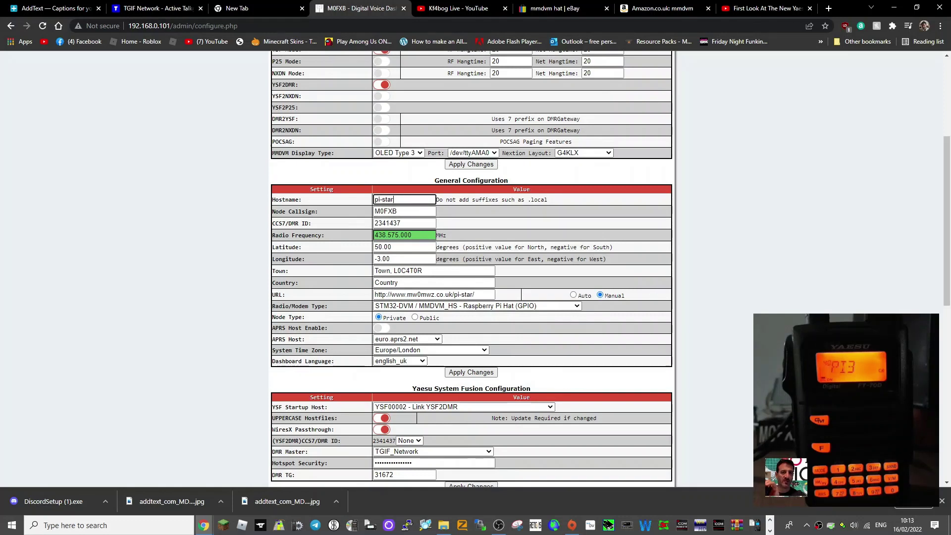
{"action": "type", "text": "tgif"}
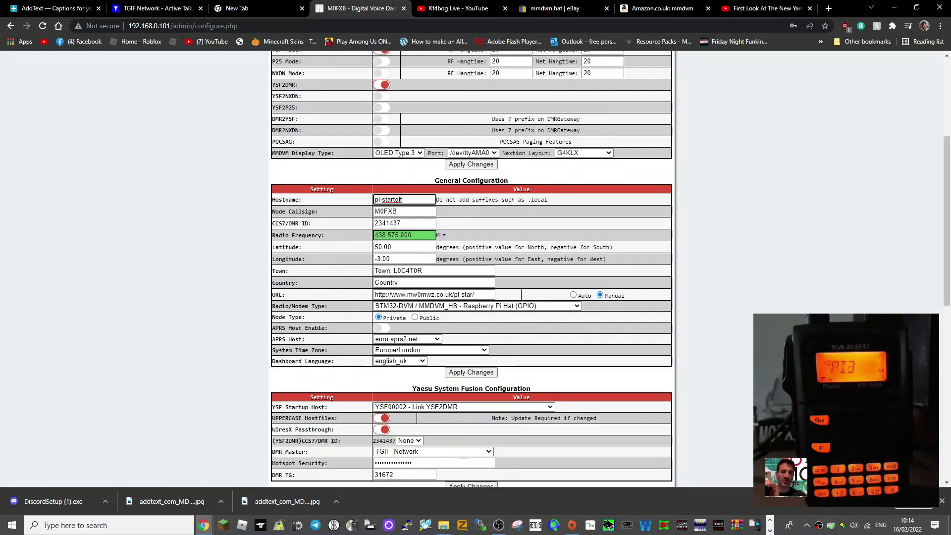
Check the YSF Startup Host and DMR Master choices in the Yaesu System Fusion Configuration, keeping the existing selections
{"action": "scroll", "coordinate": [534, 295], "scroll_direction": "down", "scroll_amount": 2}
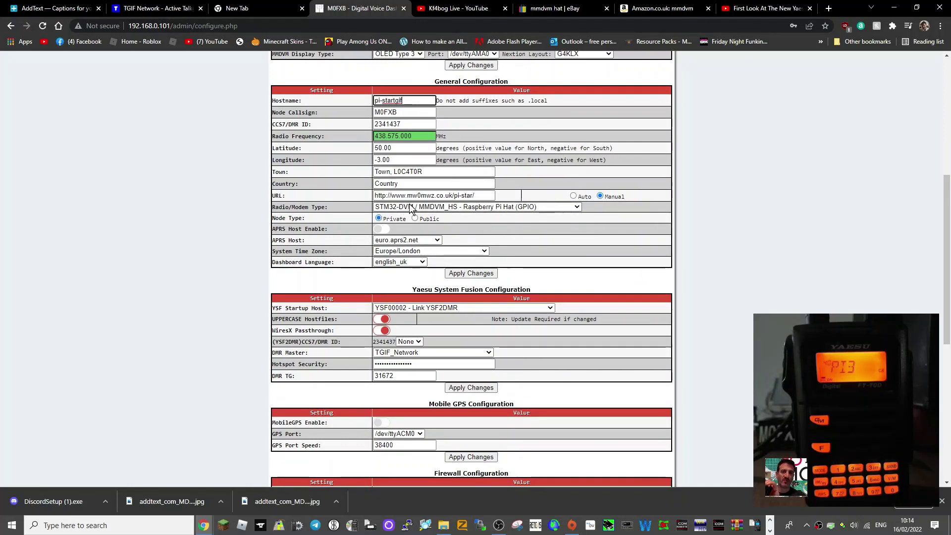
{"action": "scroll", "coordinate": [582, 213], "scroll_direction": "down", "scroll_amount": 3}
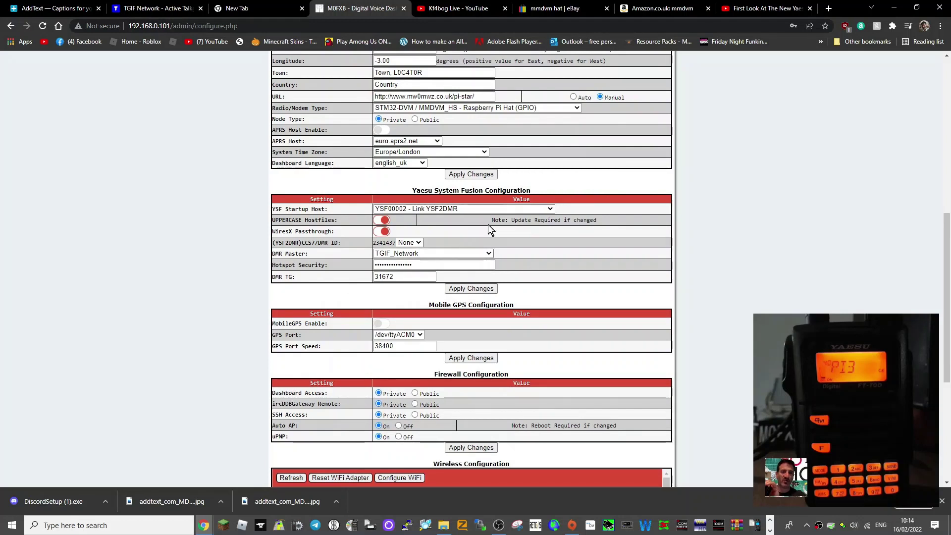
{"action": "left_click", "coordinate": [552, 209]}
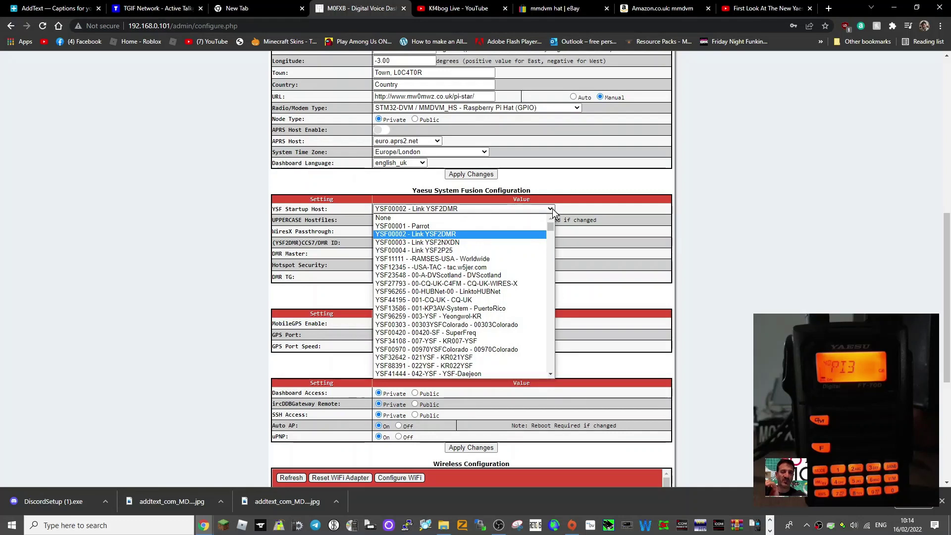
{"action": "left_click", "coordinate": [552, 209]}
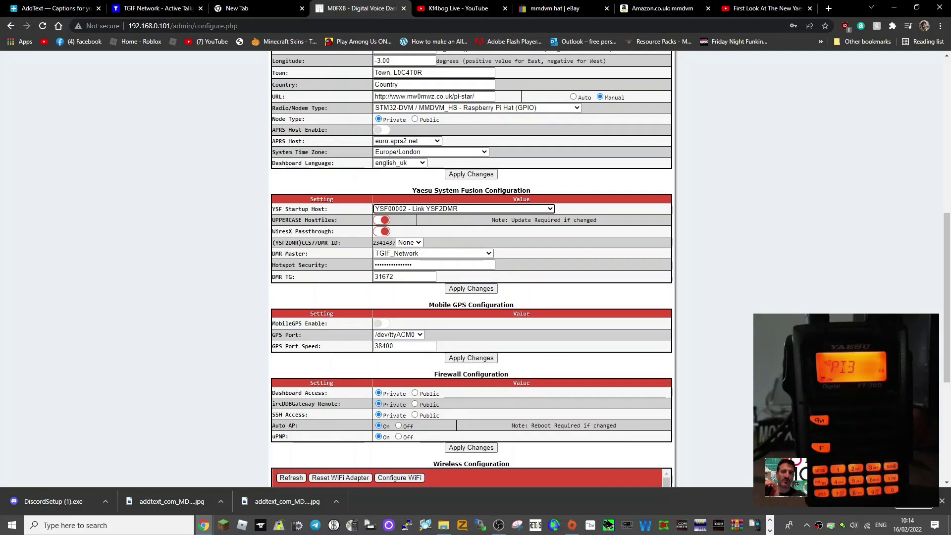
{"action": "left_click", "coordinate": [490, 253]}
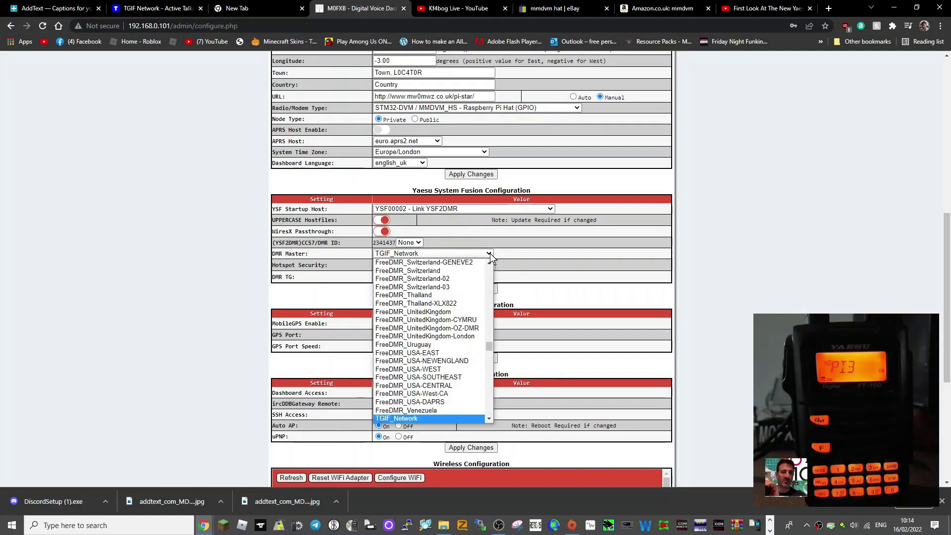
{"action": "left_click", "coordinate": [490, 253]}
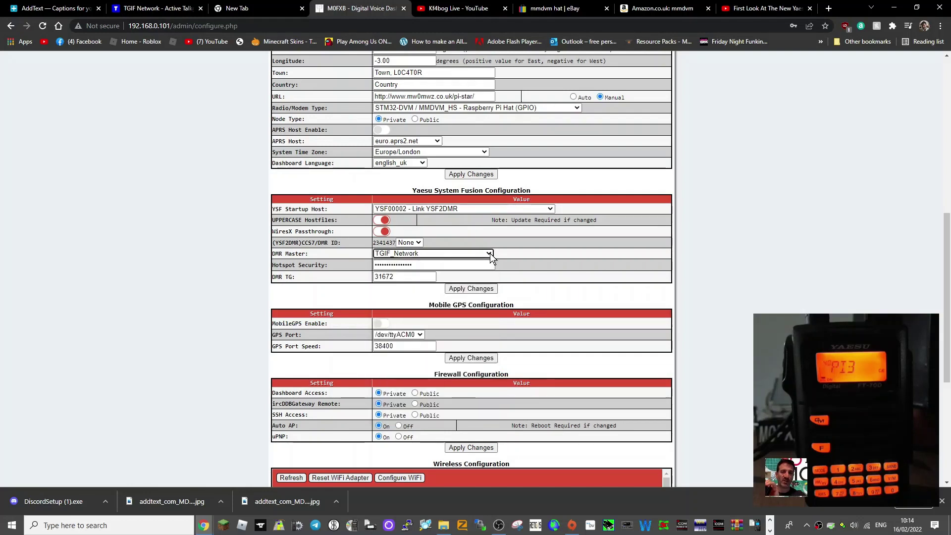
{"action": "left_click", "coordinate": [489, 254]}
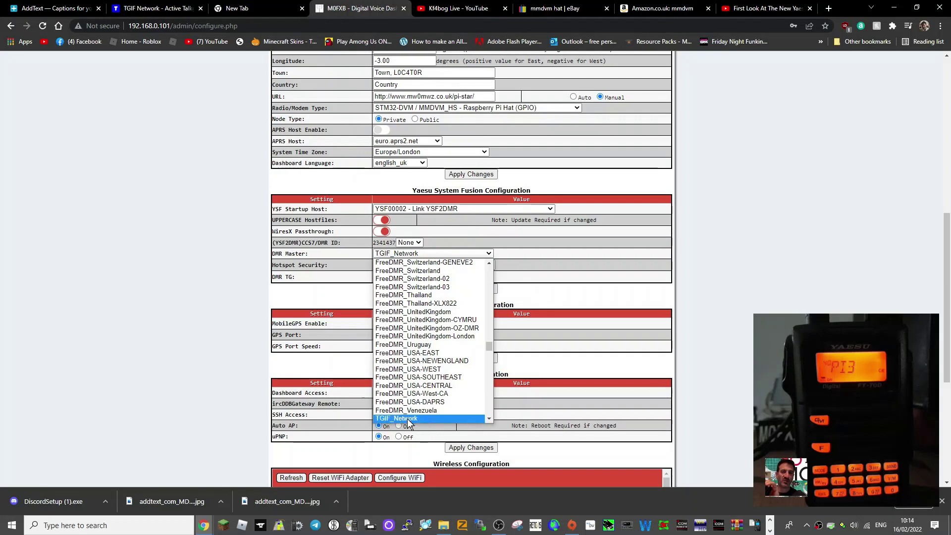
{"action": "left_click", "coordinate": [578, 293]}
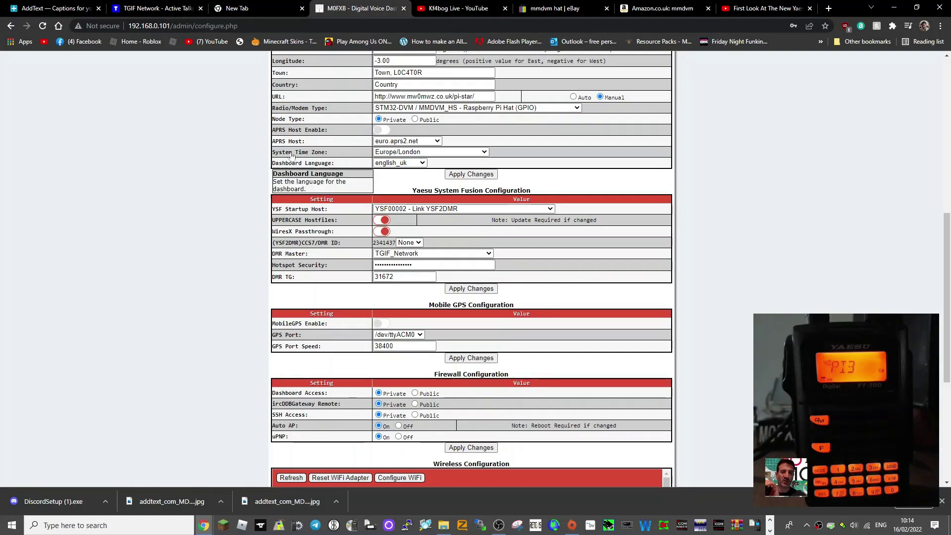
Switch to the TGIF Network site, open the account's User Security page and copy the hotspot security key
{"action": "left_click", "coordinate": [167, 6]}
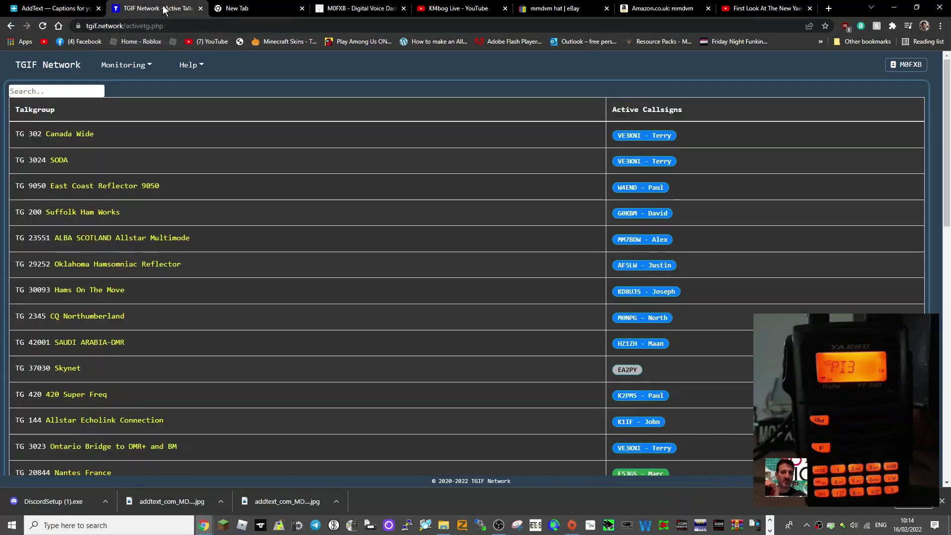
{"action": "left_click", "coordinate": [49, 69]}
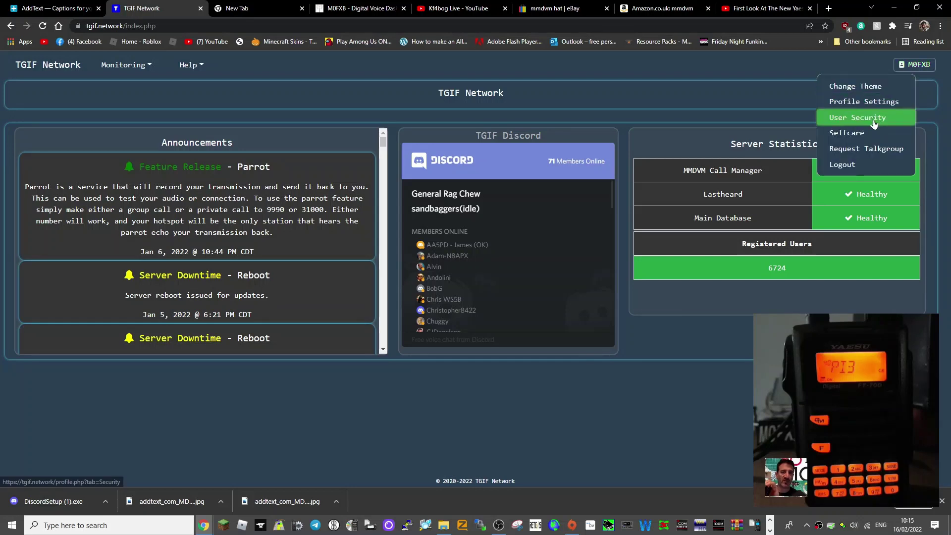
{"action": "left_click", "coordinate": [858, 117]}
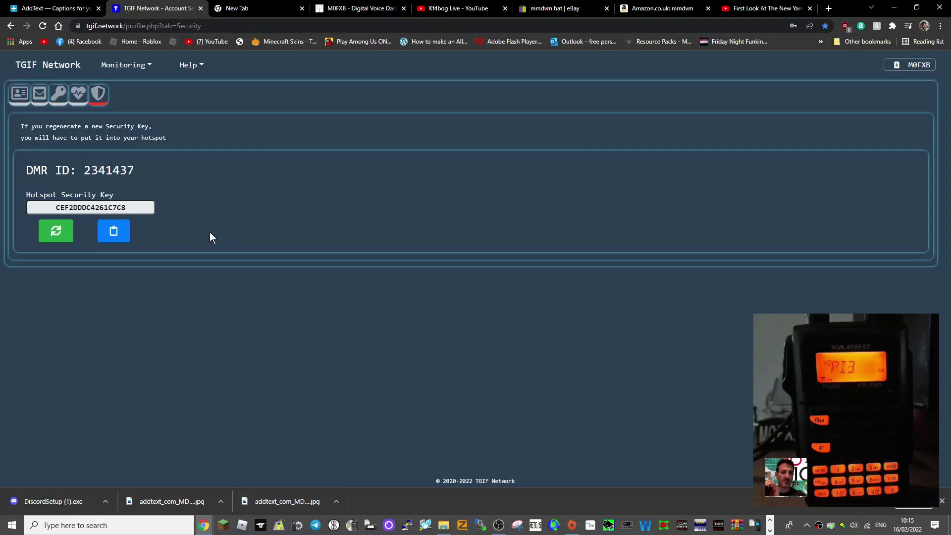
{"action": "left_click", "coordinate": [113, 232]}
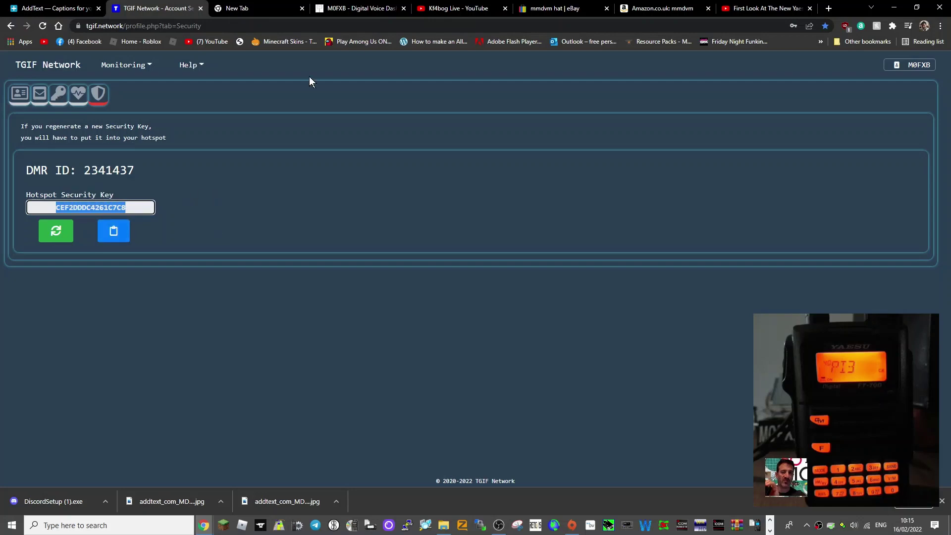
Return to the Pi-Star configuration and bring up the paste options for the Hotspot Security field, leaving the stored key in place
{"action": "left_click", "coordinate": [371, 9]}
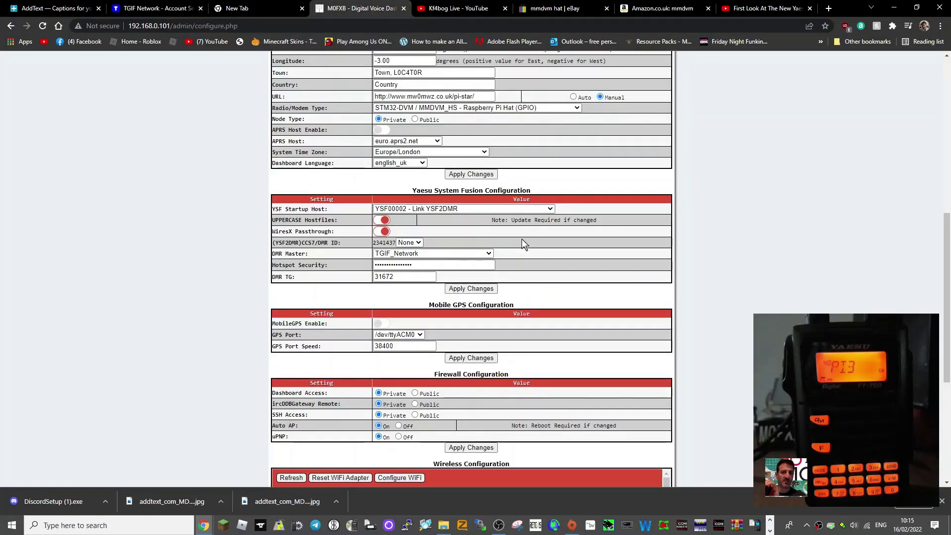
{"action": "scroll", "coordinate": [521, 239], "scroll_direction": "up", "scroll_amount": 1}
{"action": "scroll", "coordinate": [526, 243], "scroll_direction": "down", "scroll_amount": 1}
{"action": "left_click", "coordinate": [445, 214]}
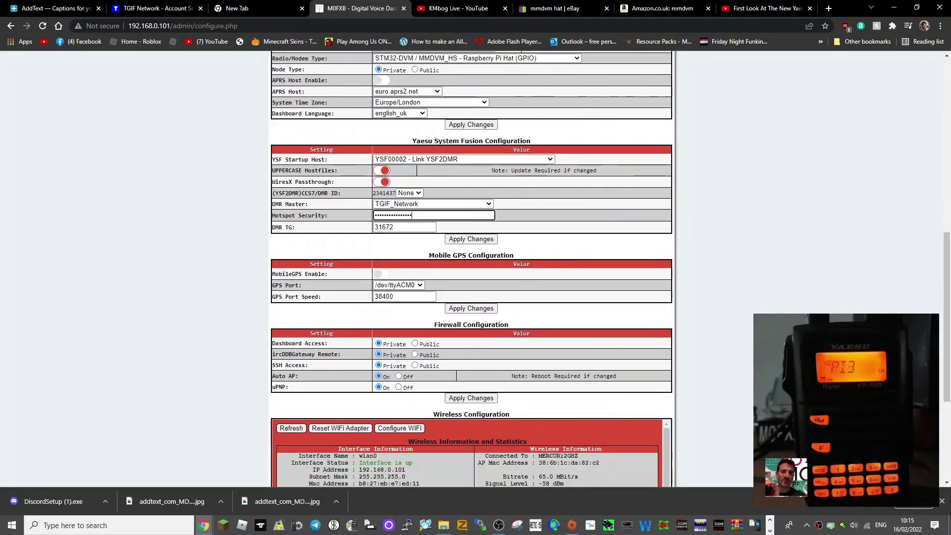
{"action": "right_click", "coordinate": [422, 216]}
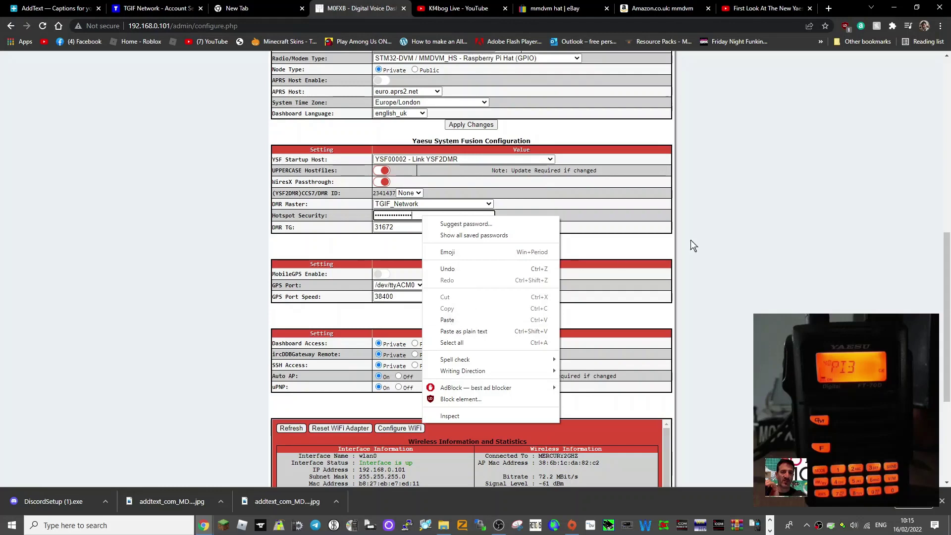
{"action": "left_click", "coordinate": [750, 224]}
Leave the configuration without applying changes and view the gateway activity on the Pi-Star dashboard
{"action": "scroll", "coordinate": [519, 245], "scroll_direction": "up", "scroll_amount": 6}
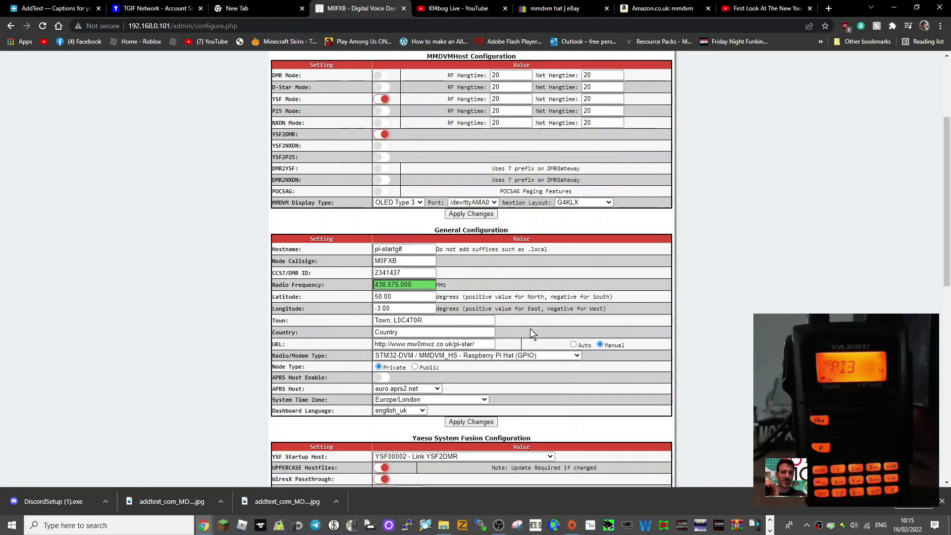
{"action": "scroll", "coordinate": [608, 317], "scroll_direction": "up", "scroll_amount": 3}
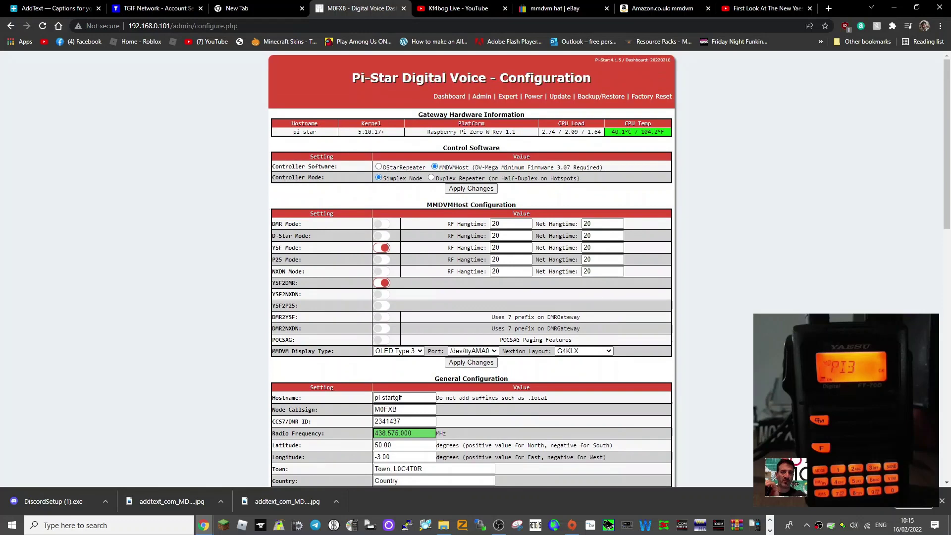
{"action": "left_click", "coordinate": [451, 99]}
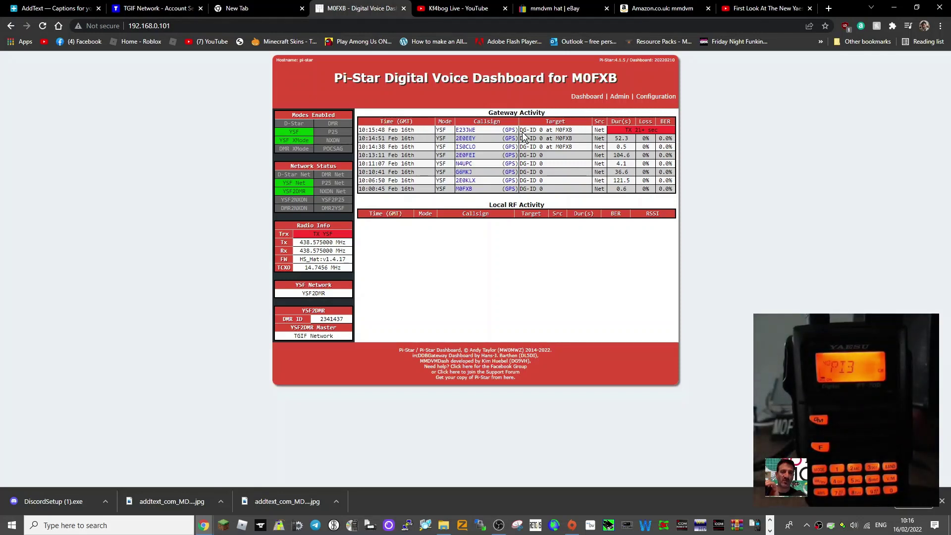
Reopen the Pi-Star configuration page and review the MMDVMHost, General and Yaesu System Fusion settings
{"action": "left_click", "coordinate": [659, 101]}
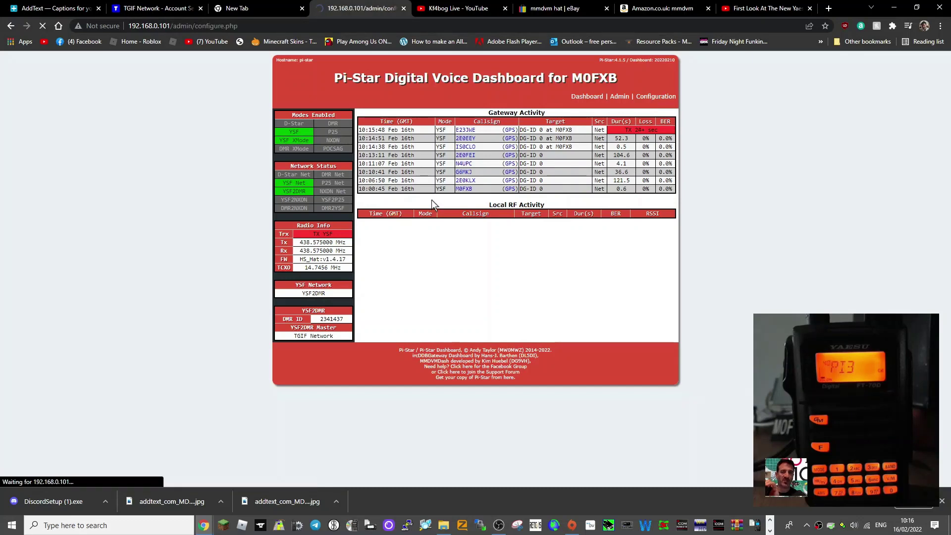
{"action": "scroll", "coordinate": [552, 195], "scroll_direction": "down", "scroll_amount": 8}
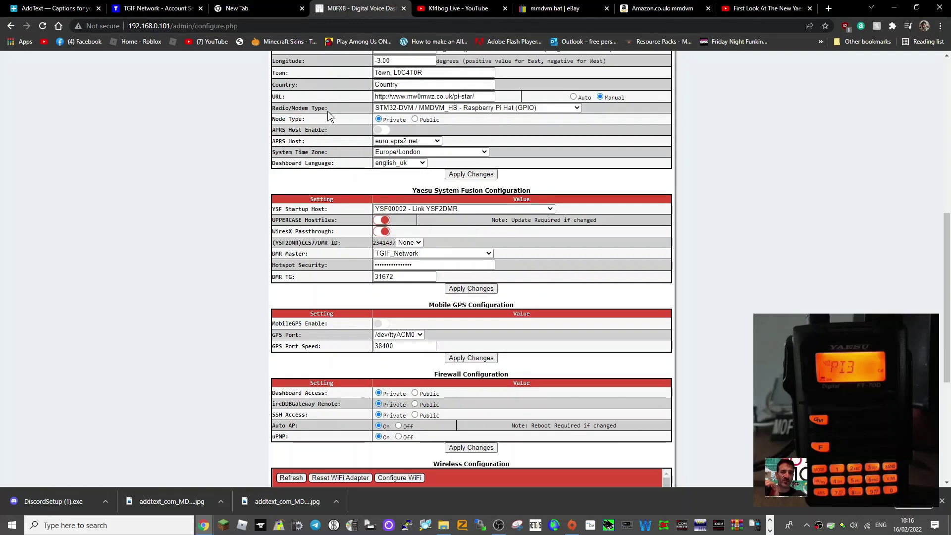
{"action": "scroll", "coordinate": [320, 216], "scroll_direction": "up", "scroll_amount": 4}
{"action": "scroll", "coordinate": [320, 216], "scroll_direction": "up", "scroll_amount": 4}
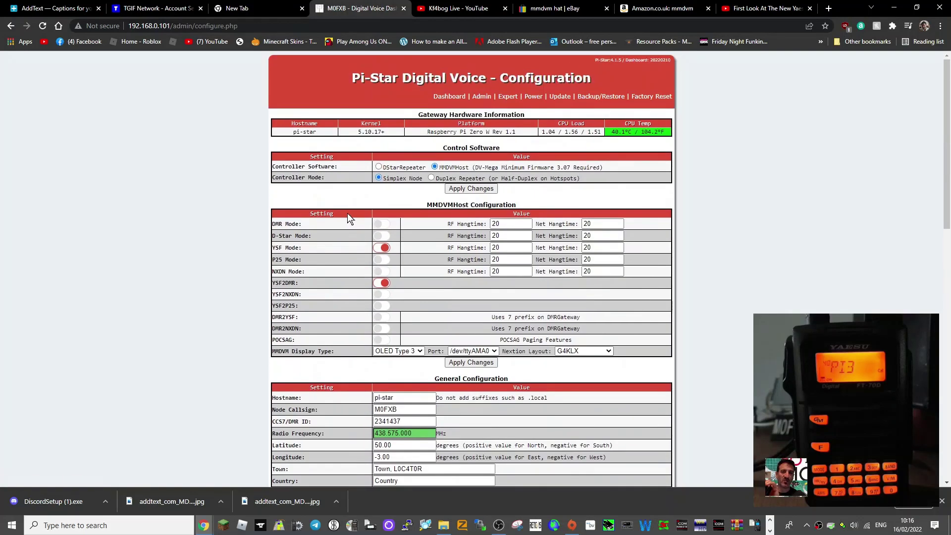
{"action": "scroll", "coordinate": [346, 212], "scroll_direction": "down", "scroll_amount": 3}
{"action": "scroll", "coordinate": [402, 205], "scroll_direction": "down", "scroll_amount": 3}
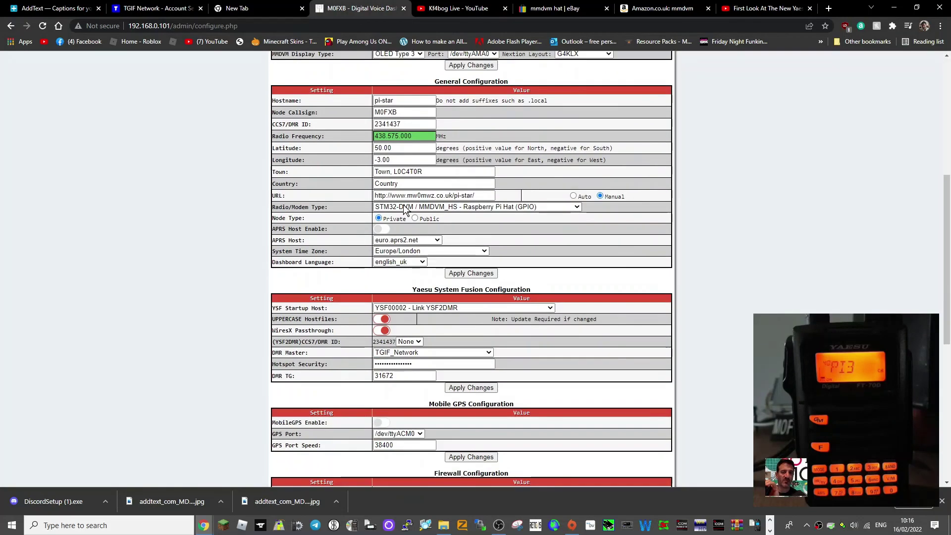
{"action": "scroll", "coordinate": [400, 204], "scroll_direction": "up", "scroll_amount": 6}
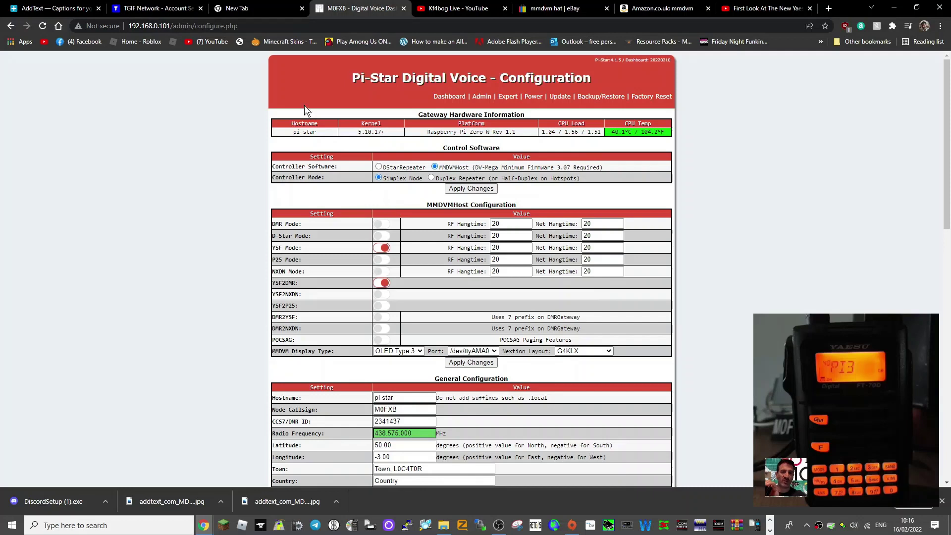
Switch to the TGIF Network site and open its Last Heard monitoring list
{"action": "left_click", "coordinate": [155, 10]}
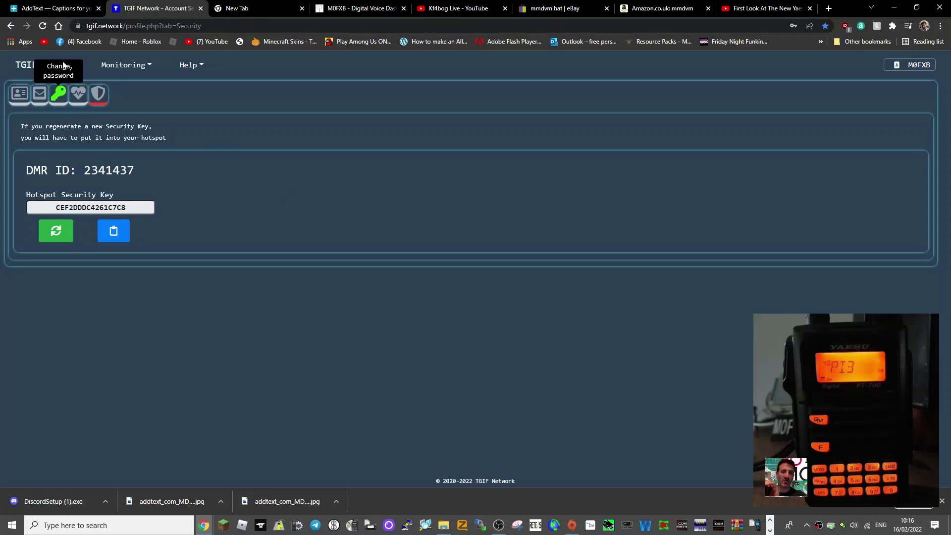
{"action": "left_click", "coordinate": [124, 65]}
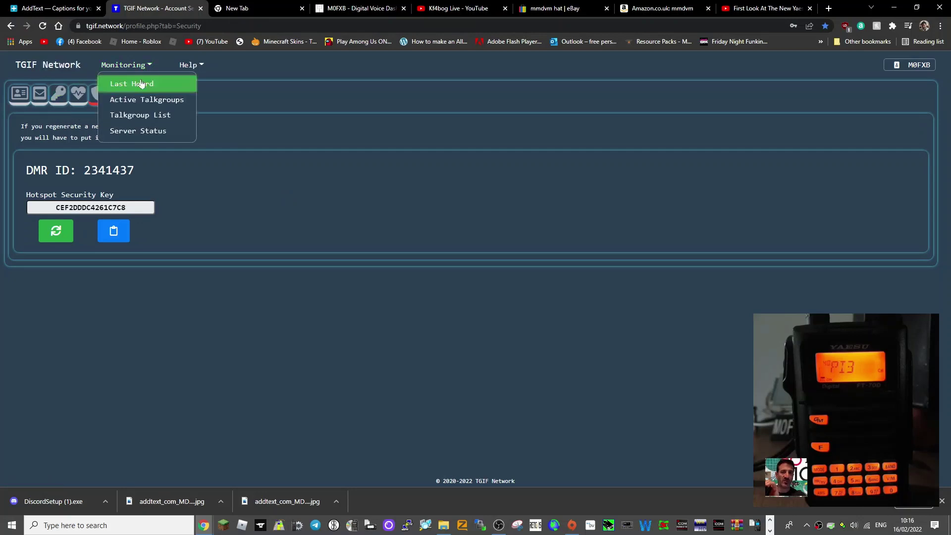
{"action": "left_click", "coordinate": [138, 81]}
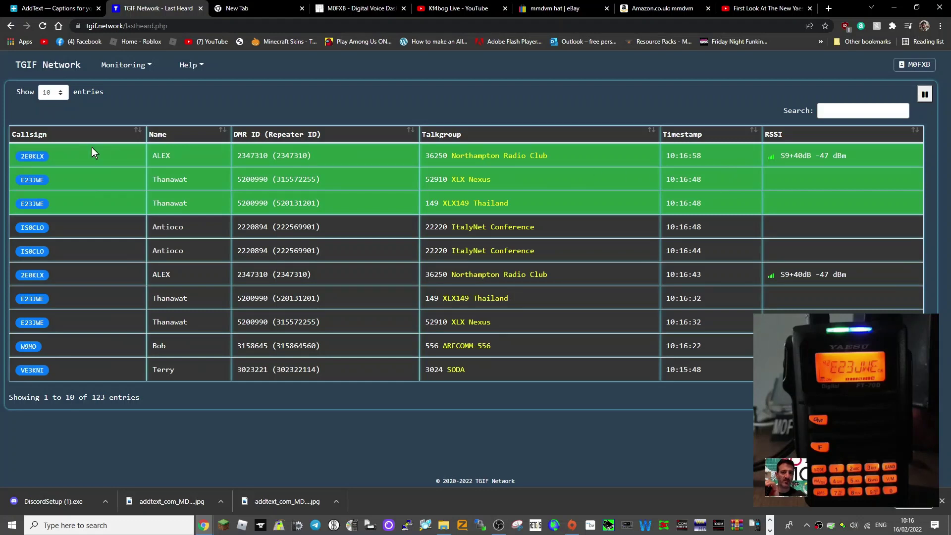
View the station info for the first two callsigns in the Last Heard list, closing each pop-up
{"action": "left_click", "coordinate": [32, 156]}
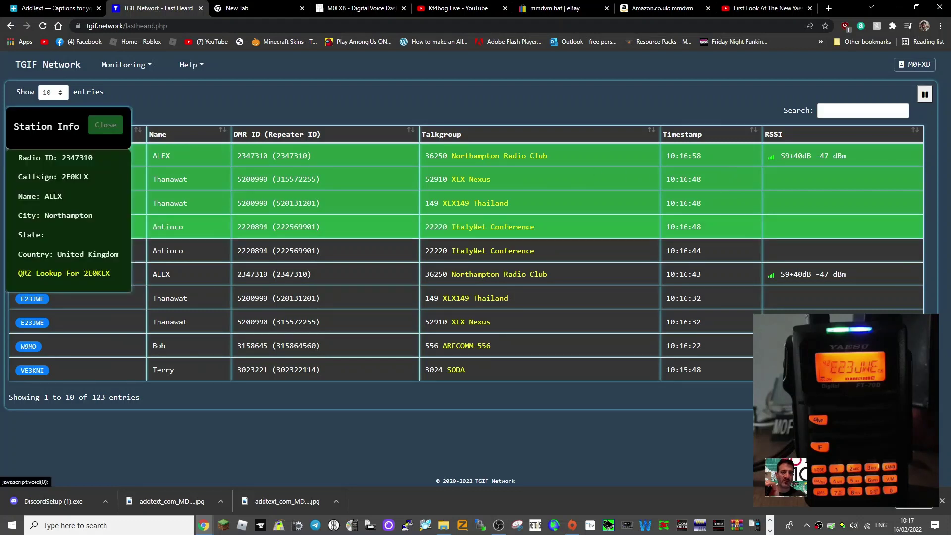
{"action": "left_click", "coordinate": [221, 103]}
{"action": "left_click", "coordinate": [32, 179]}
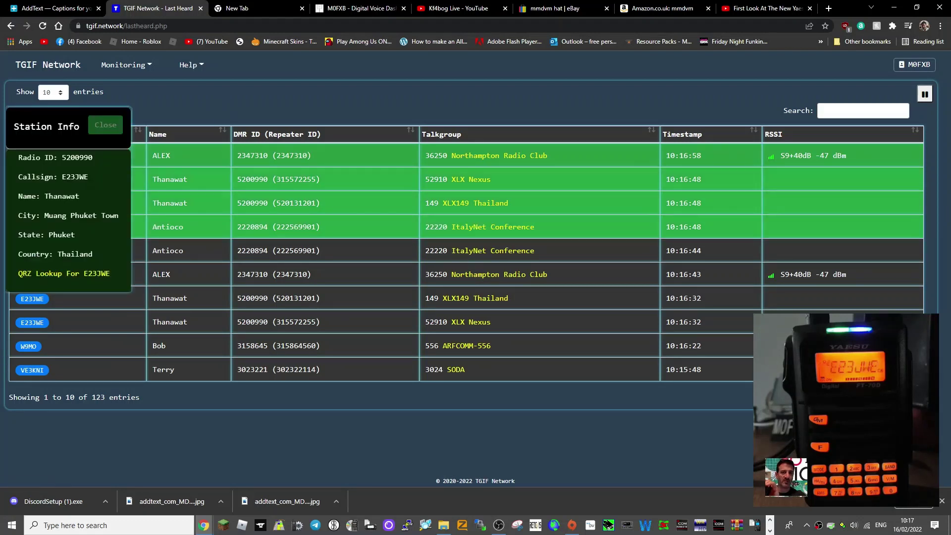
{"action": "left_click", "coordinate": [281, 102]}
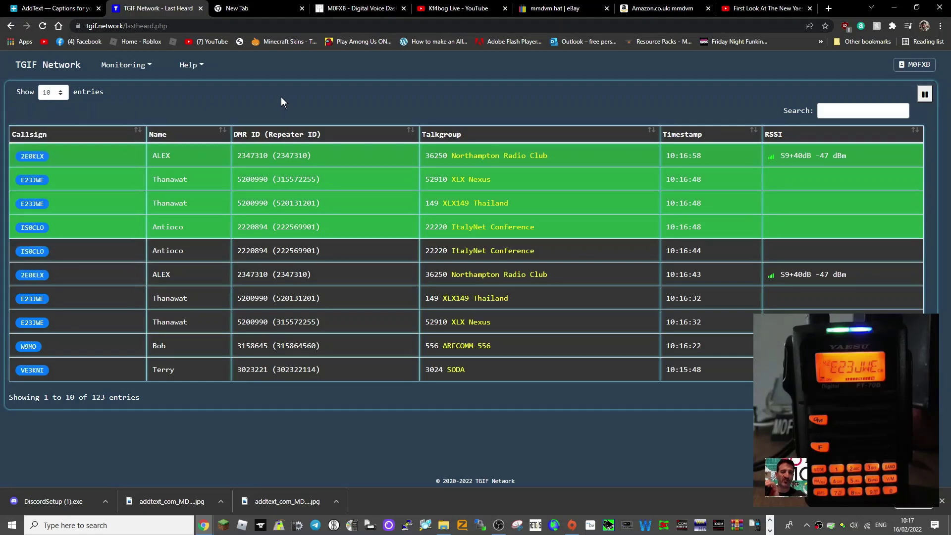
Open the Active Talkgroups list on TGIF Network, and check the DMR TG setting in the Pi-Star Yaesu System Fusion configuration
{"action": "left_click", "coordinate": [150, 63]}
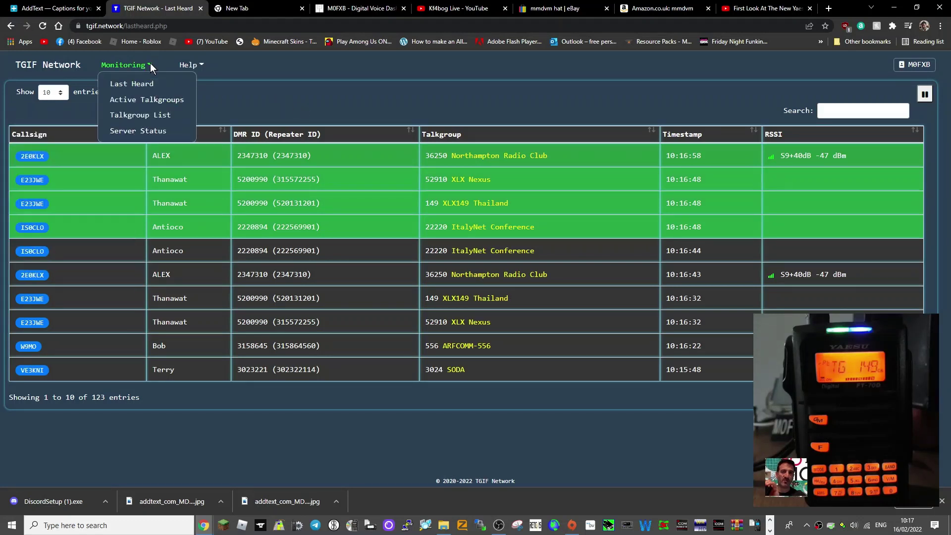
{"action": "left_click", "coordinate": [145, 97]}
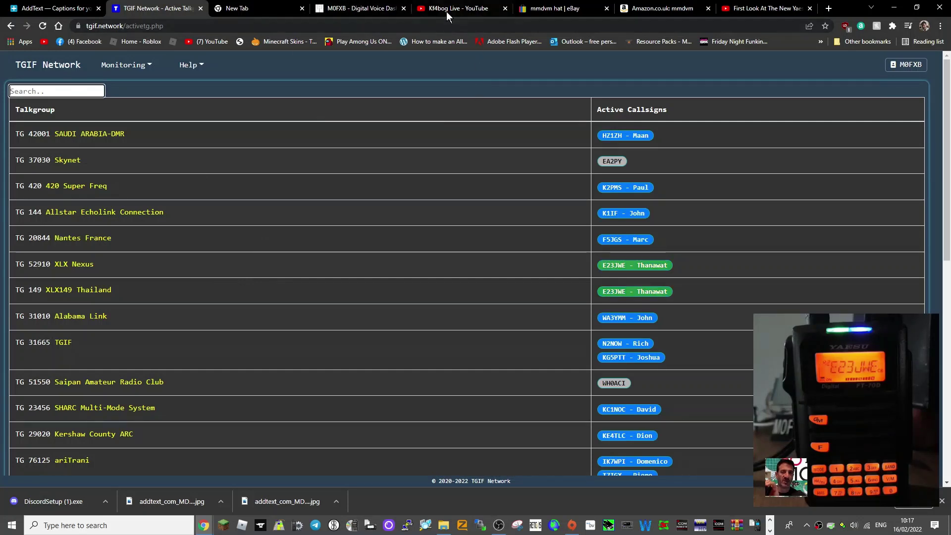
{"action": "left_click", "coordinate": [374, 10]}
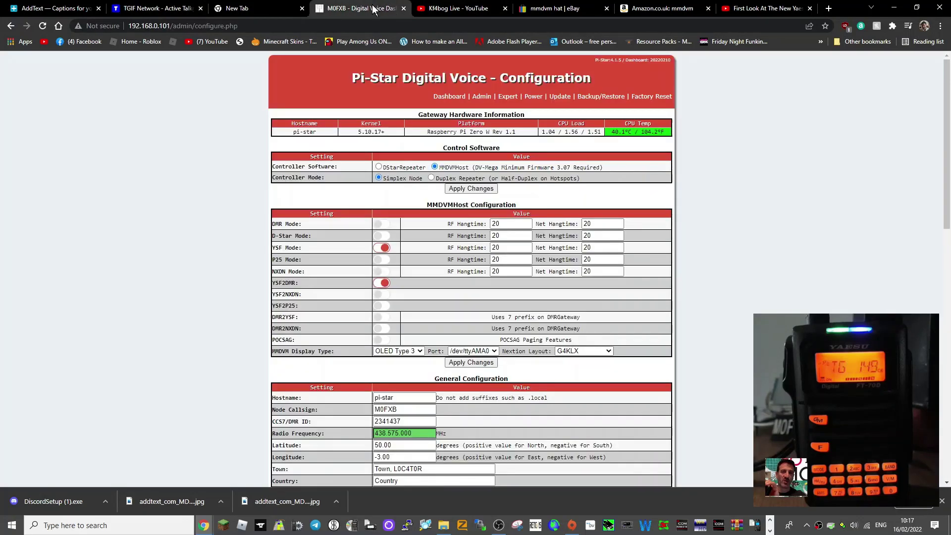
{"action": "scroll", "coordinate": [504, 296], "scroll_direction": "down", "scroll_amount": 3}
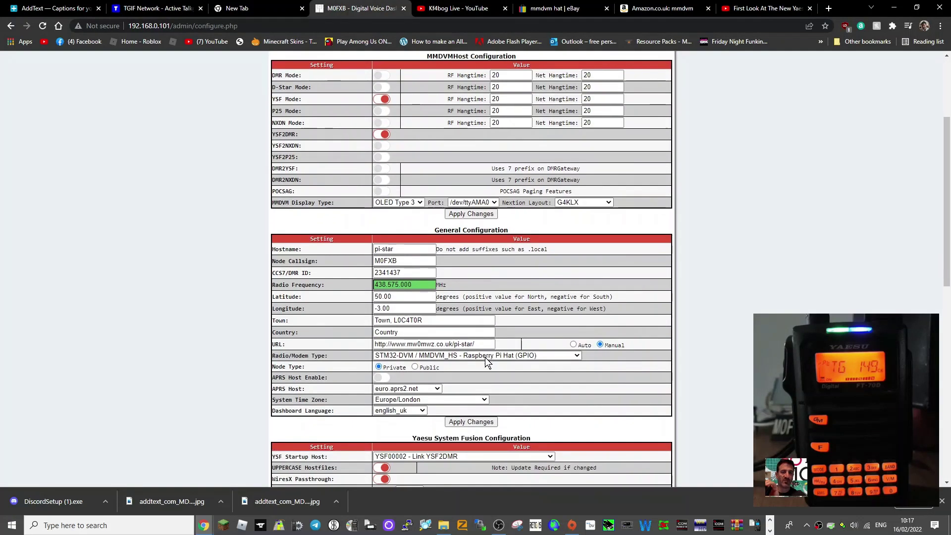
{"action": "scroll", "coordinate": [471, 269], "scroll_direction": "down", "scroll_amount": 3}
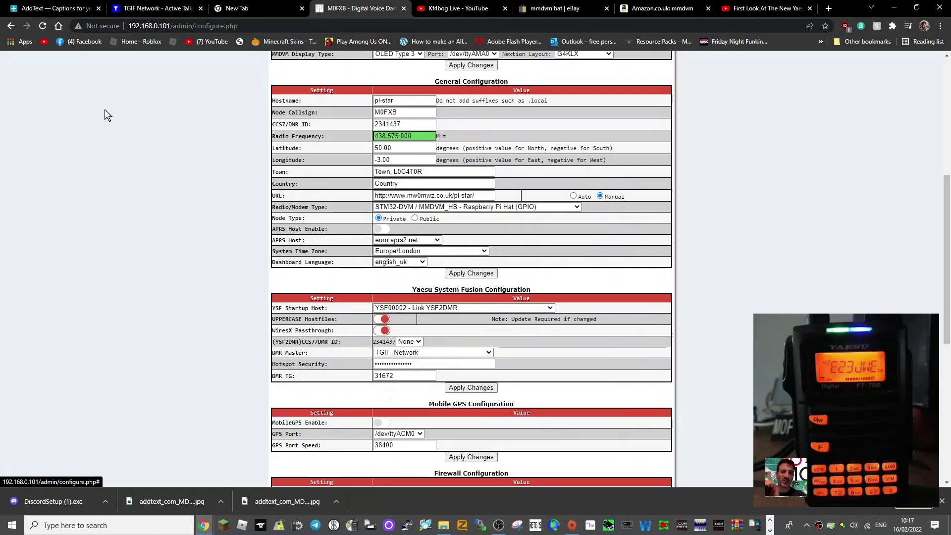
Return to the TGIF Network site and filter the Active Talkgroups list for talkgroup 31672
{"action": "left_click", "coordinate": [161, 10]}
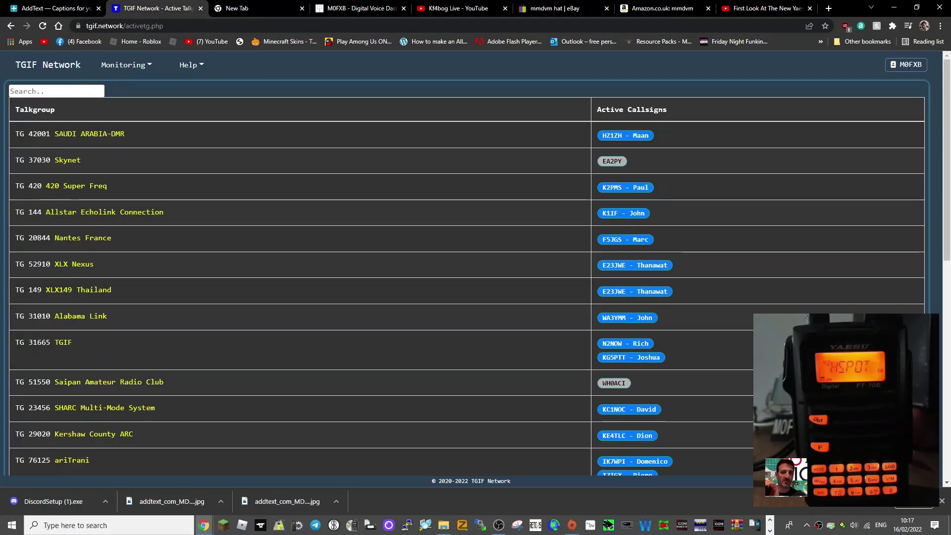
{"action": "type", "text": "3"}
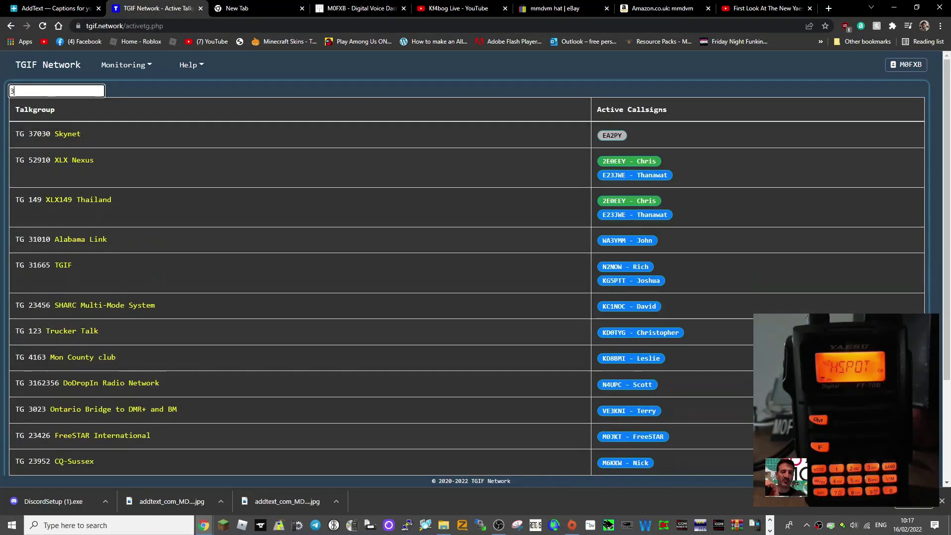
{"action": "type", "text": "1672"}
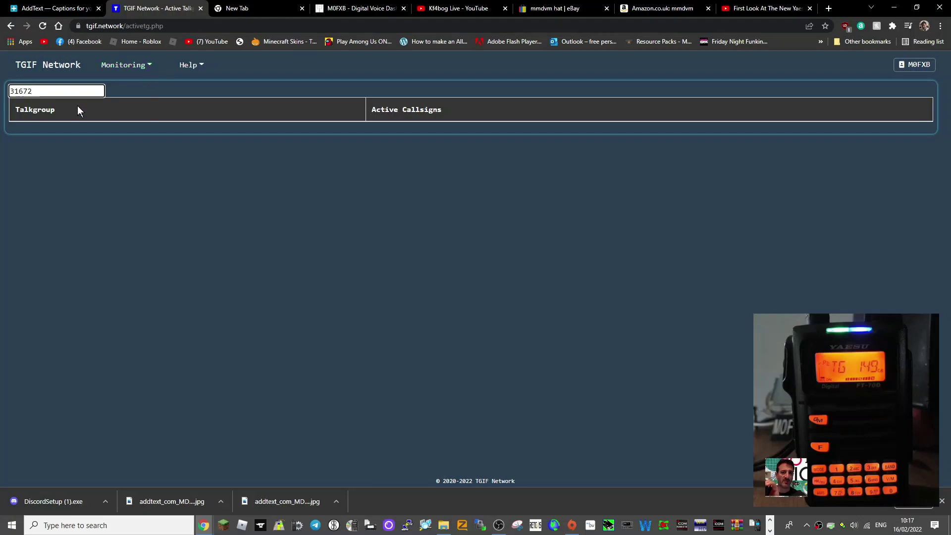
Open the Last Heard monitoring list and search it for talkgroup 31672
{"action": "left_click", "coordinate": [151, 66]}
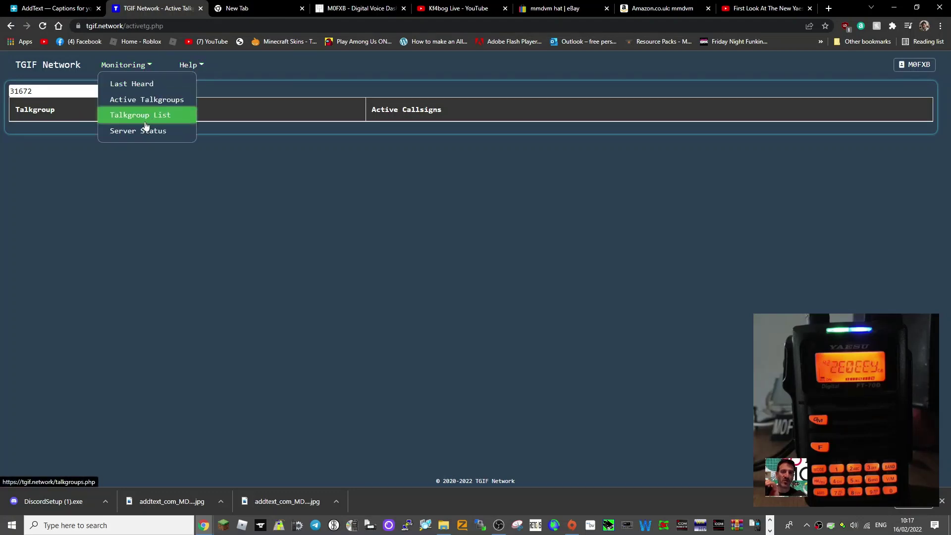
{"action": "left_click", "coordinate": [138, 88]}
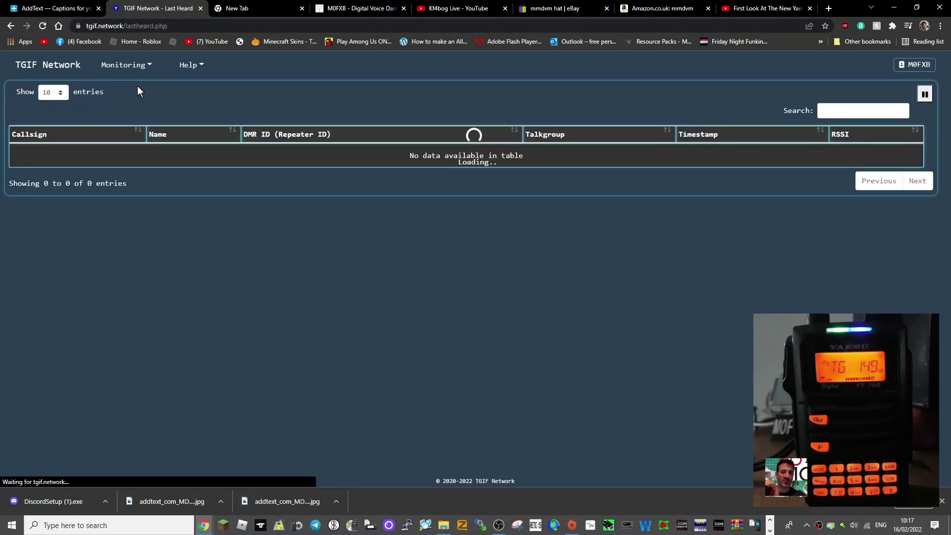
{"action": "left_click", "coordinate": [864, 111]}
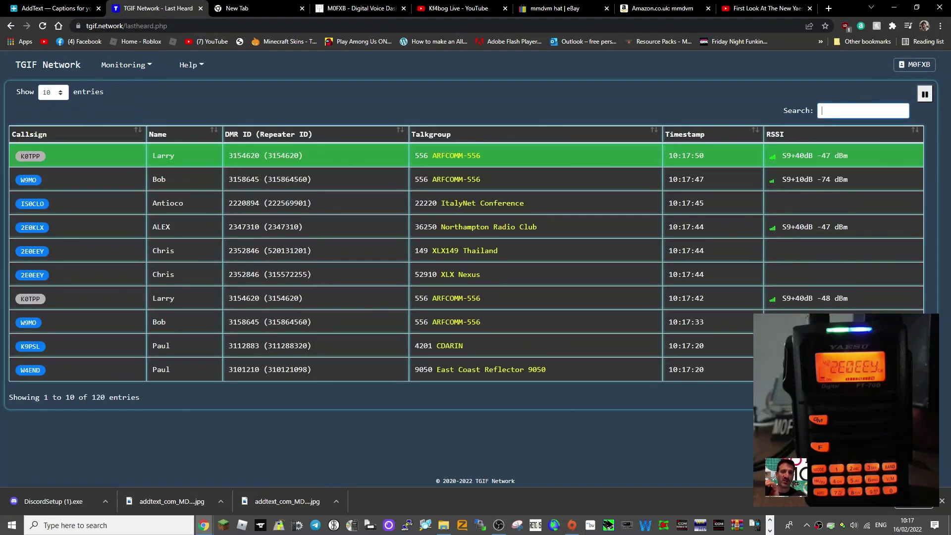
{"action": "type", "text": "3"}
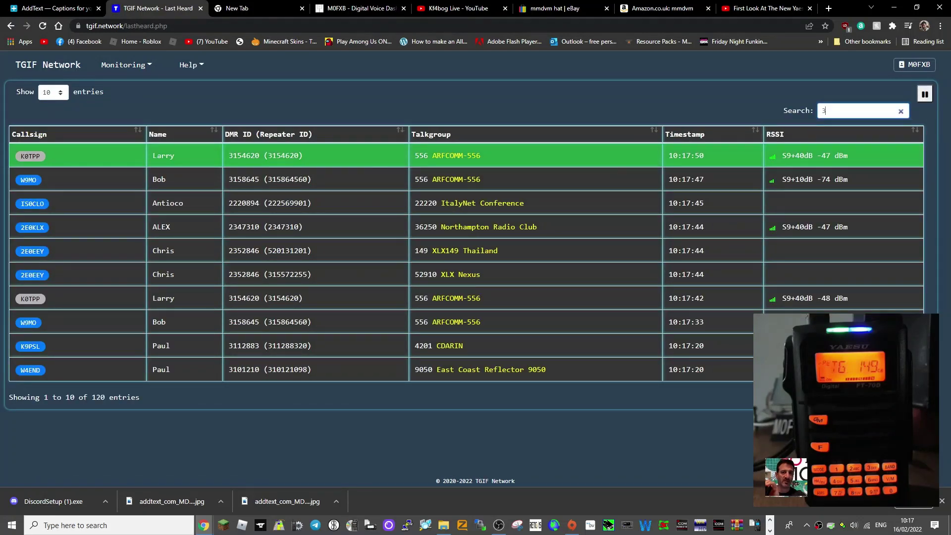
{"action": "type", "text": "1672"}
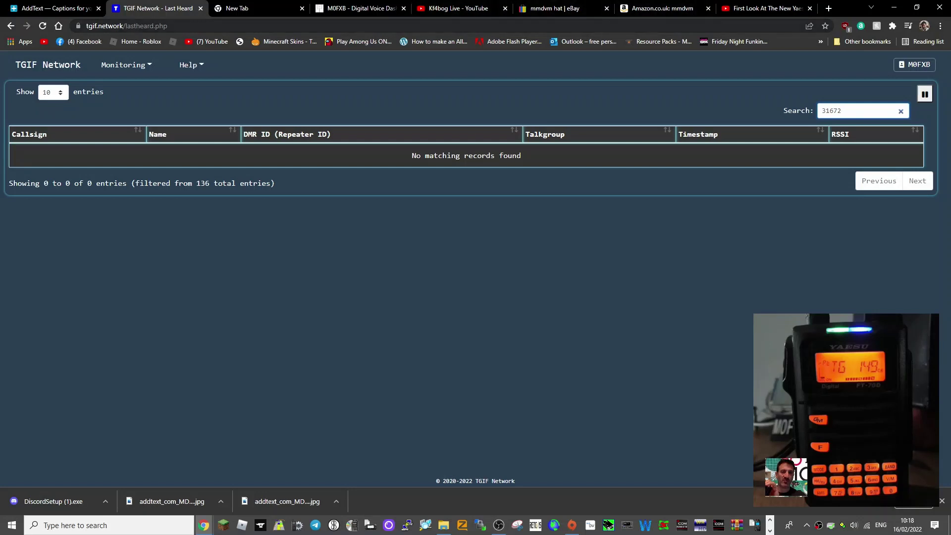
Review the MMDVMHost and General settings on the Pi-Star configuration page again, and return to the TGIF Network site
{"action": "left_click", "coordinate": [343, 11]}
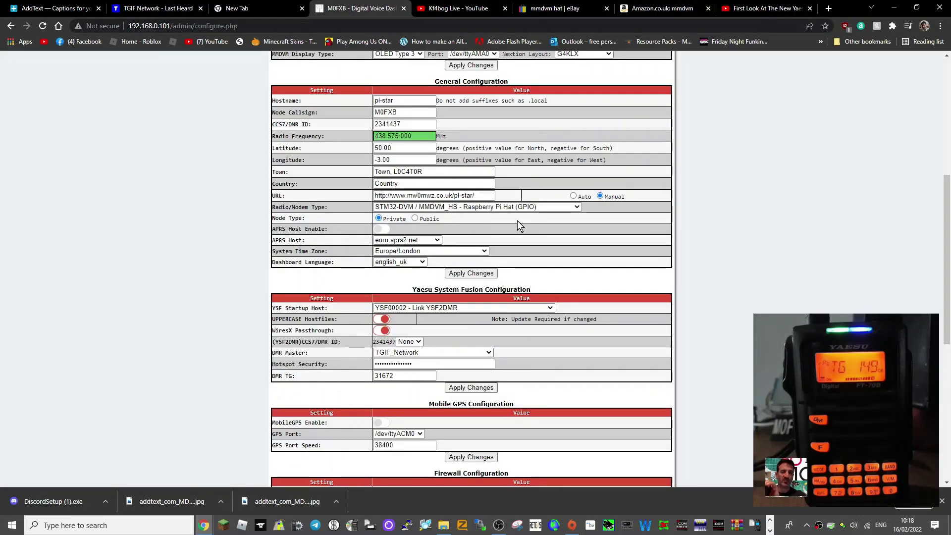
{"action": "scroll", "coordinate": [516, 217], "scroll_direction": "up", "scroll_amount": 3}
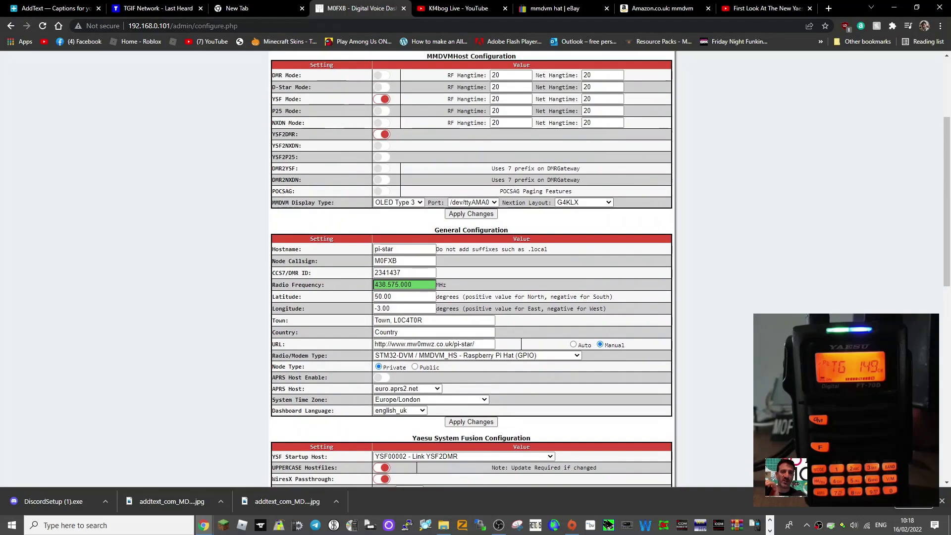
{"action": "left_click", "coordinate": [145, 8]}
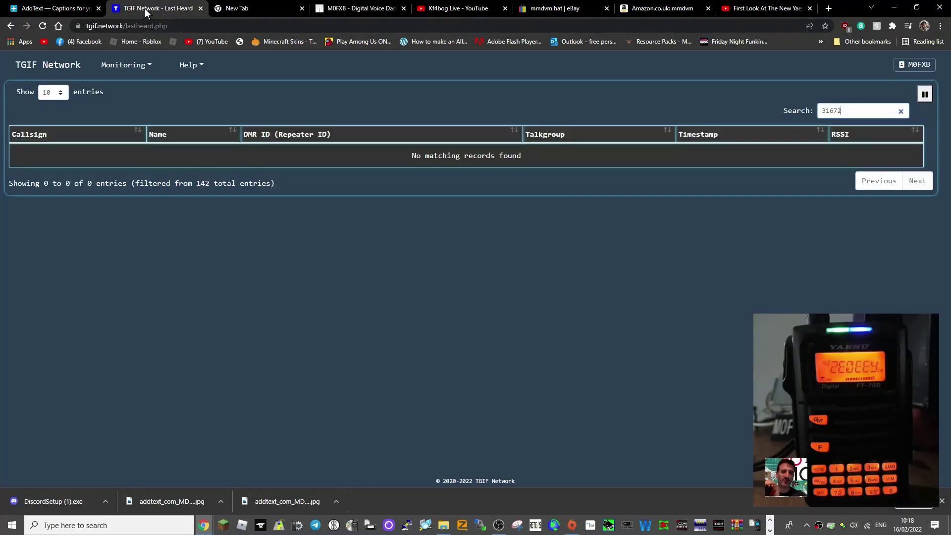
Reload the Last Heard monitoring list and search it for talkgroup 52910
{"action": "left_click", "coordinate": [147, 60]}
{"action": "left_click", "coordinate": [138, 78]}
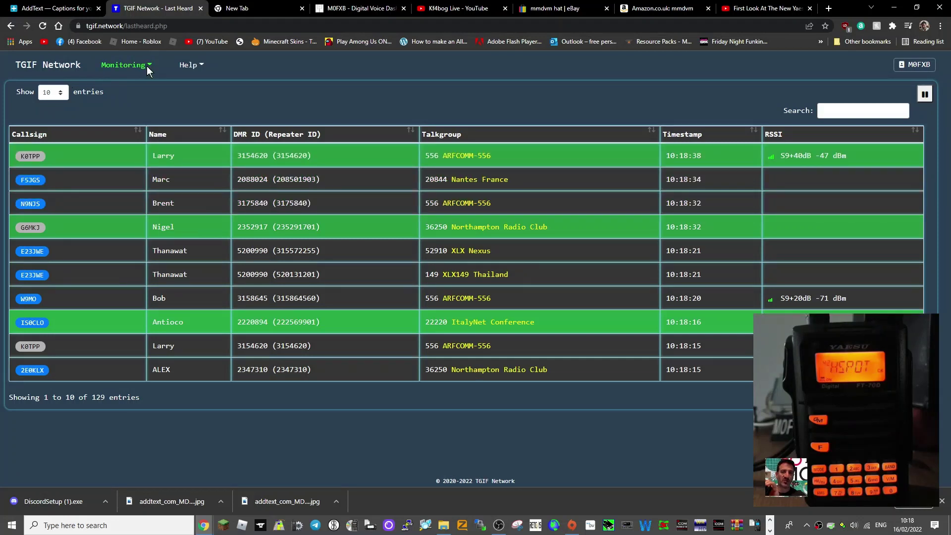
{"action": "left_click", "coordinate": [146, 66]}
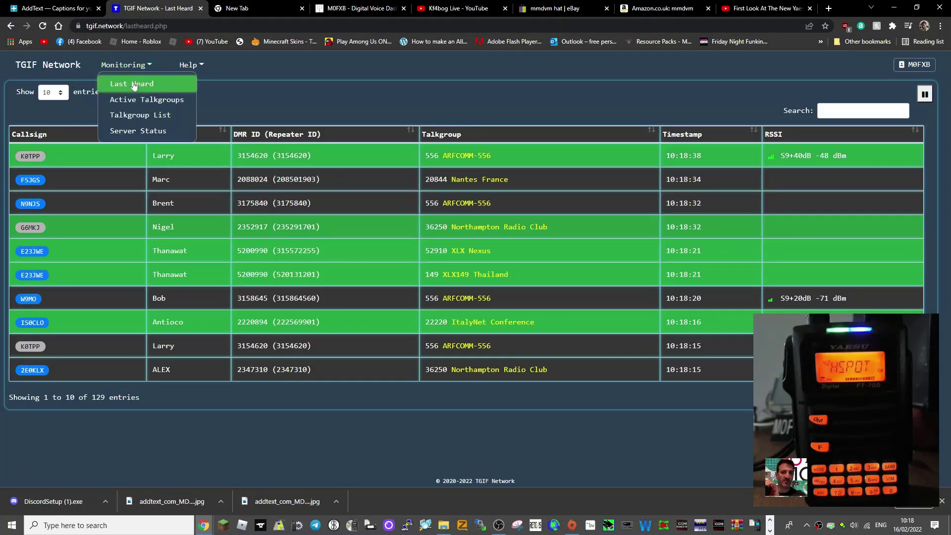
{"action": "left_click", "coordinate": [133, 84]}
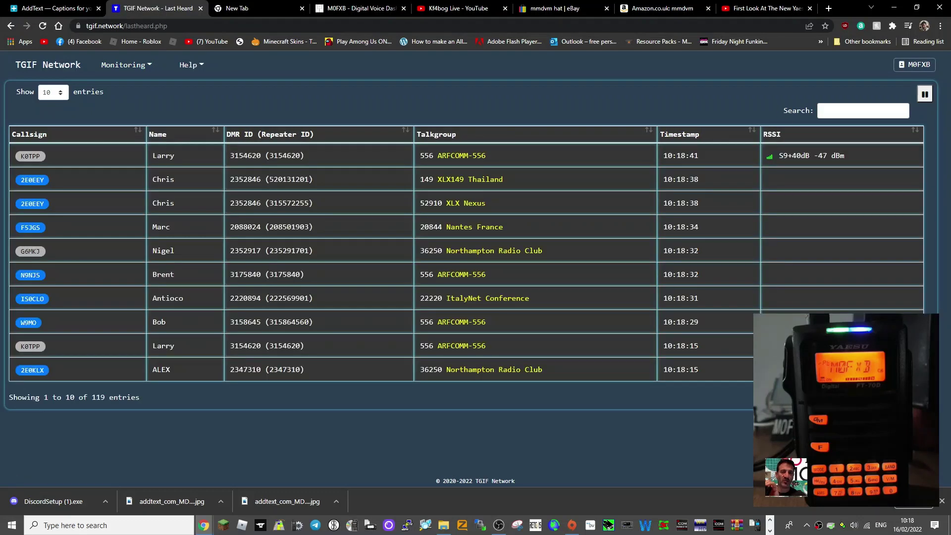
{"action": "left_click", "coordinate": [823, 111]}
{"action": "type", "text": "5"}
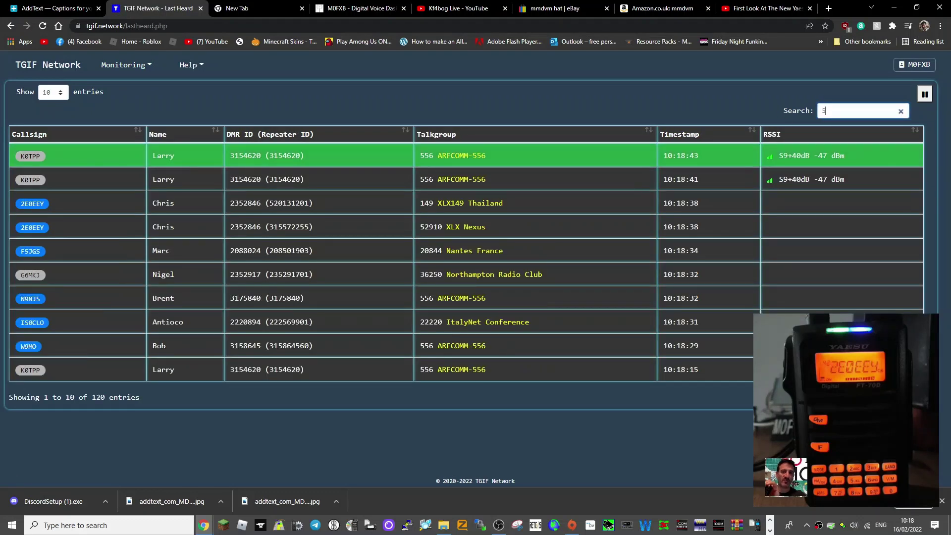
{"action": "type", "text": "2910"}
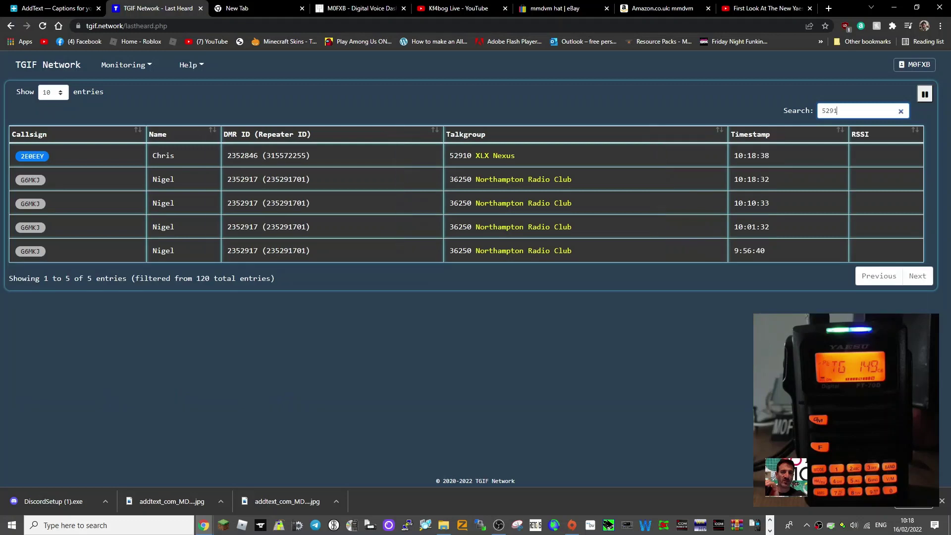